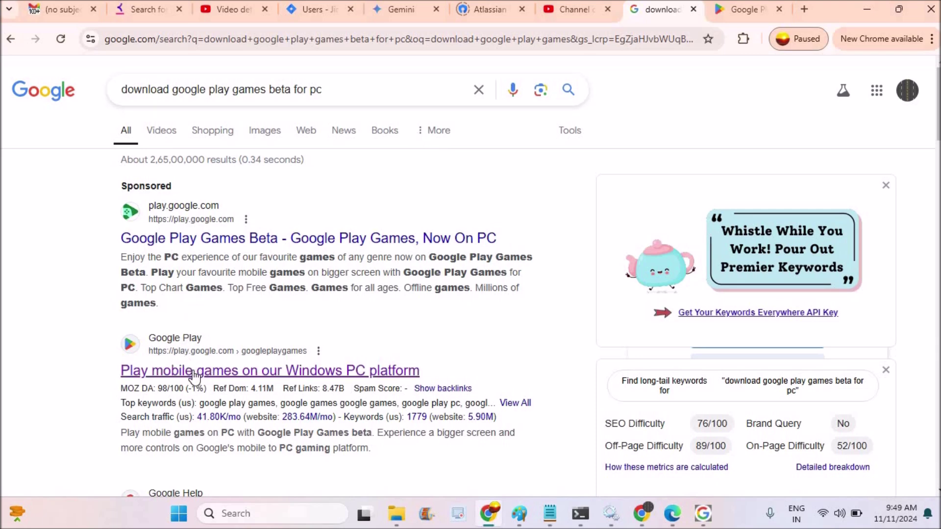
Open the 'Play mobile games on our Windows PC platform' result from Google Search
left_click(294, 370)
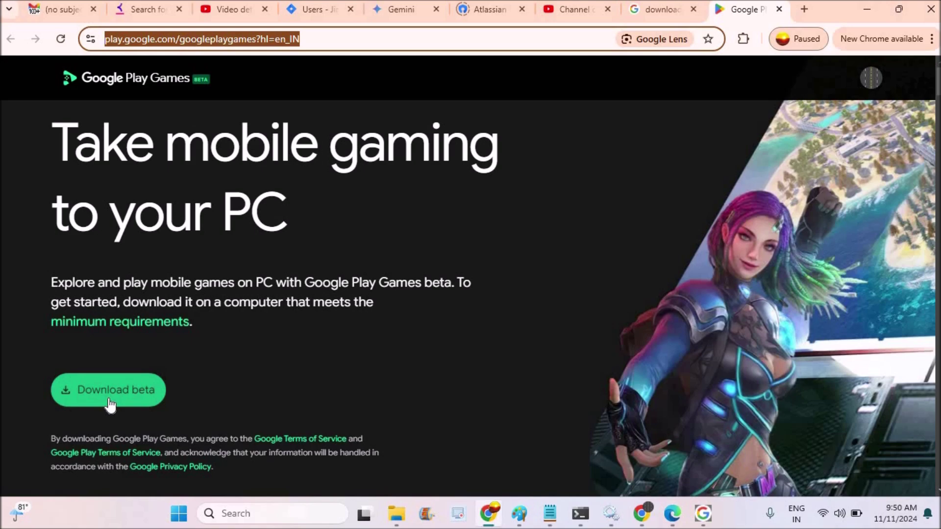
Download the Google Play Games beta installer and confirm Install-GooglePlayGames-Beta.exe (10.8 MB) finished
left_click(110, 397)
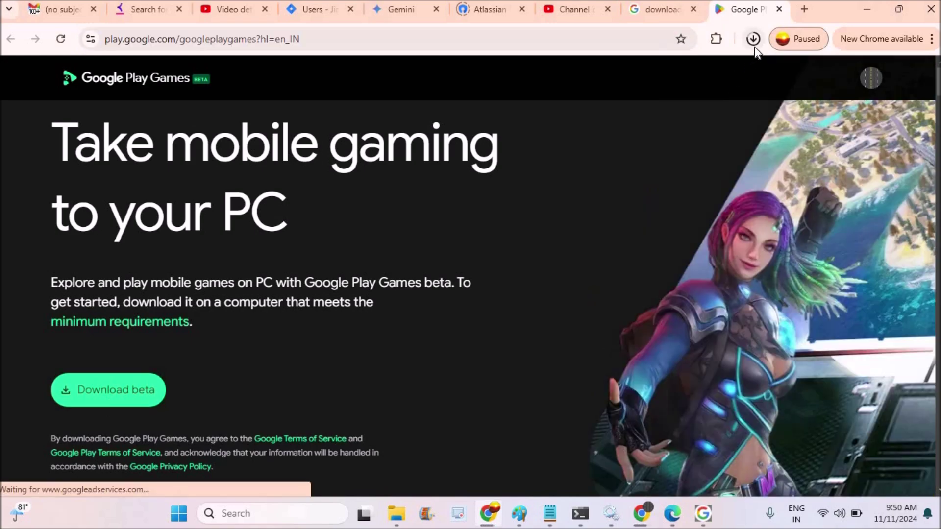
left_click(753, 40)
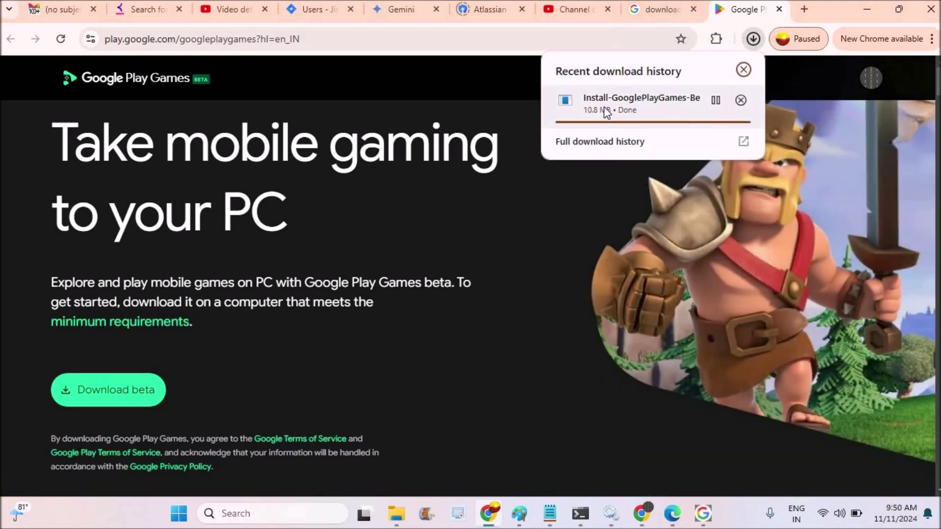
mouse_move(647, 103)
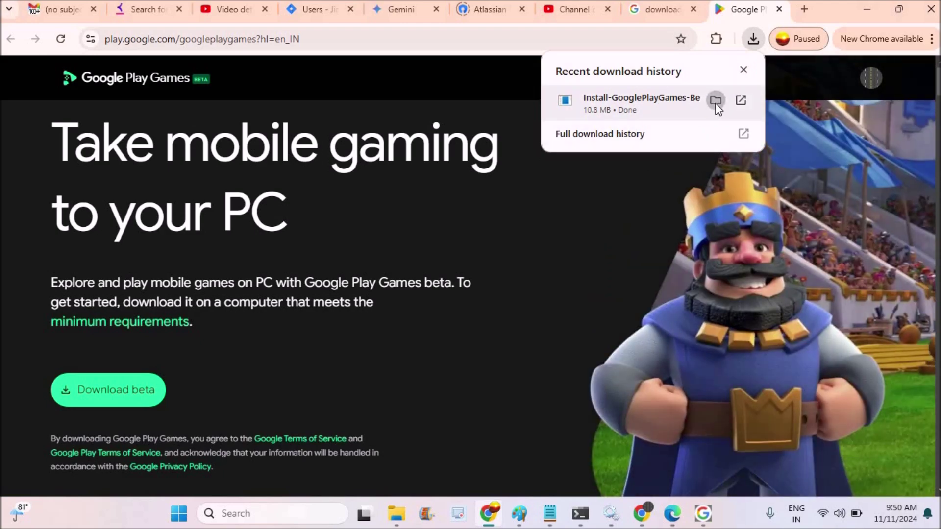
Run Install-GooglePlayGames-Beta.exe from Downloads as administrator and bring its installer window forward
left_click(716, 101)
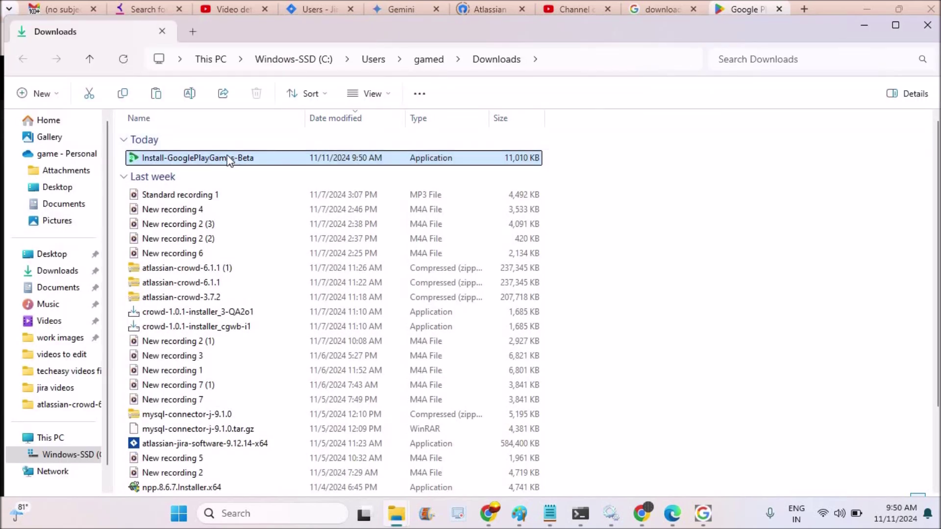
double_click(230, 160)
right_click(227, 157)
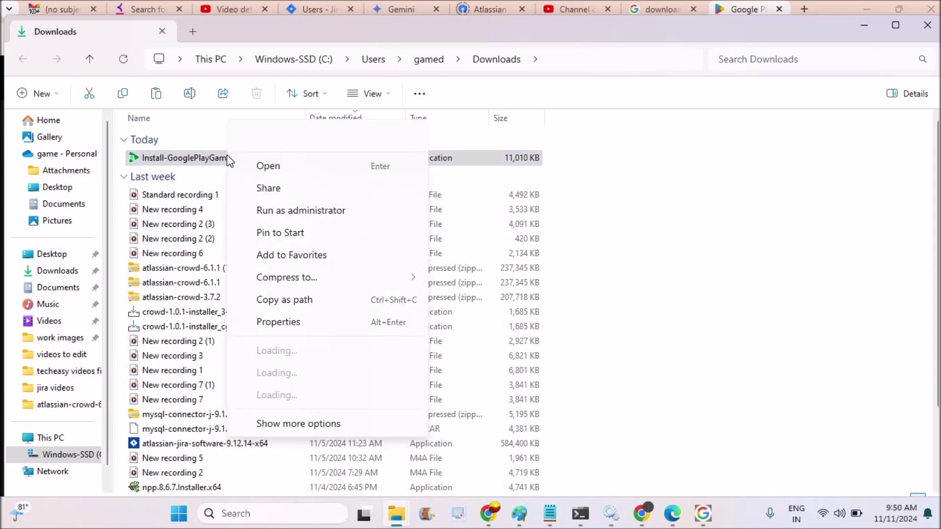
left_click(279, 210)
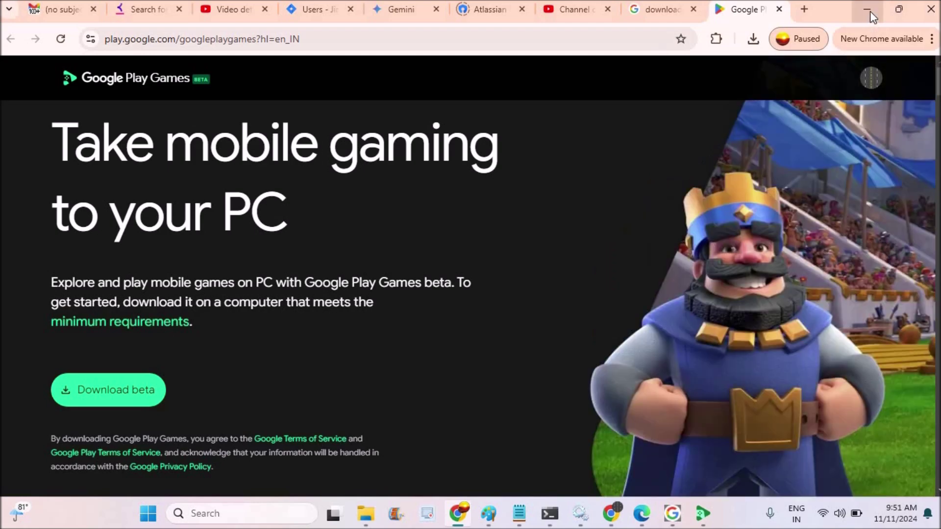
left_click(869, 11)
left_click(870, 10)
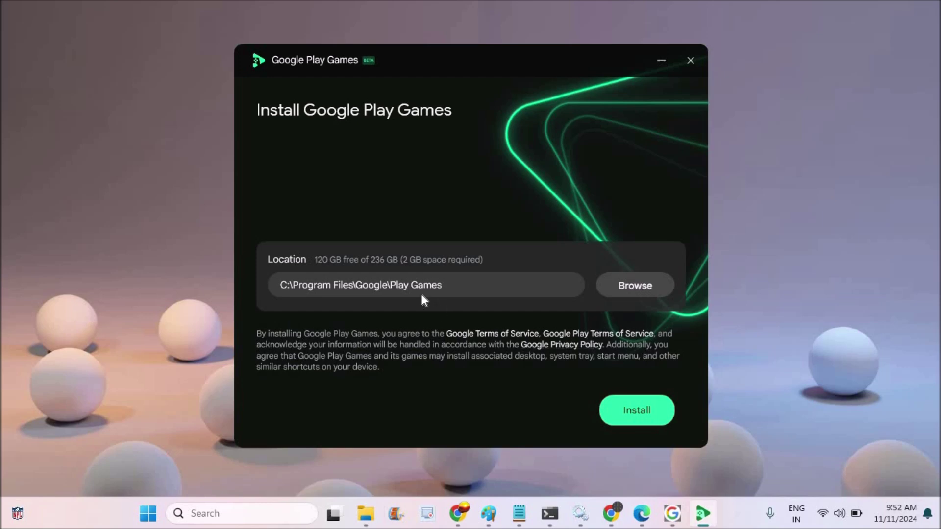
Install Google Play Games to the default C:\Program Files\Google\Play Games location
left_click(636, 406)
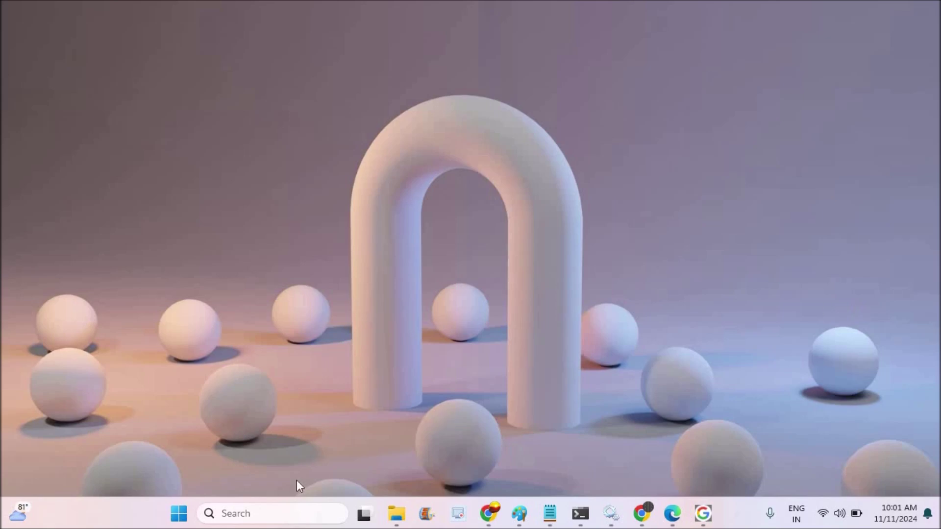
Search Windows for 'google play games' from the taskbar search box
left_click(231, 519)
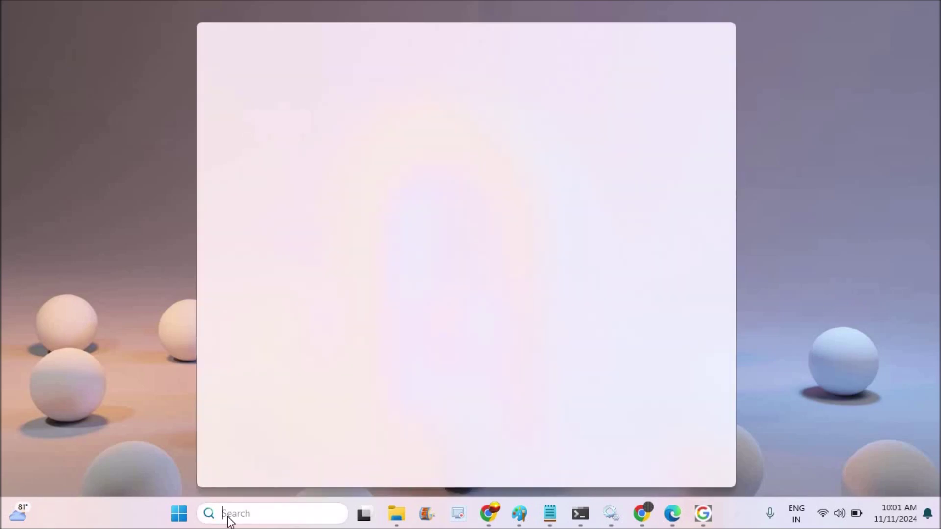
type("google play game")
type("s")
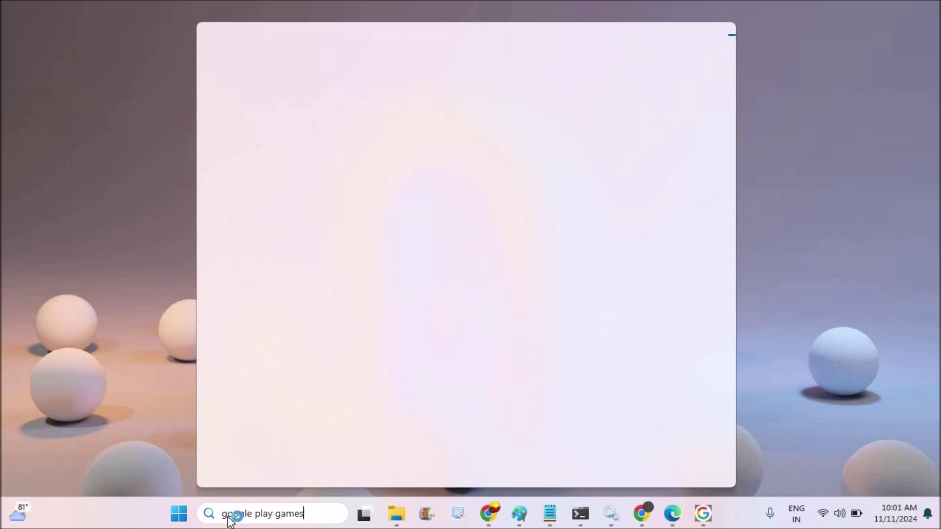